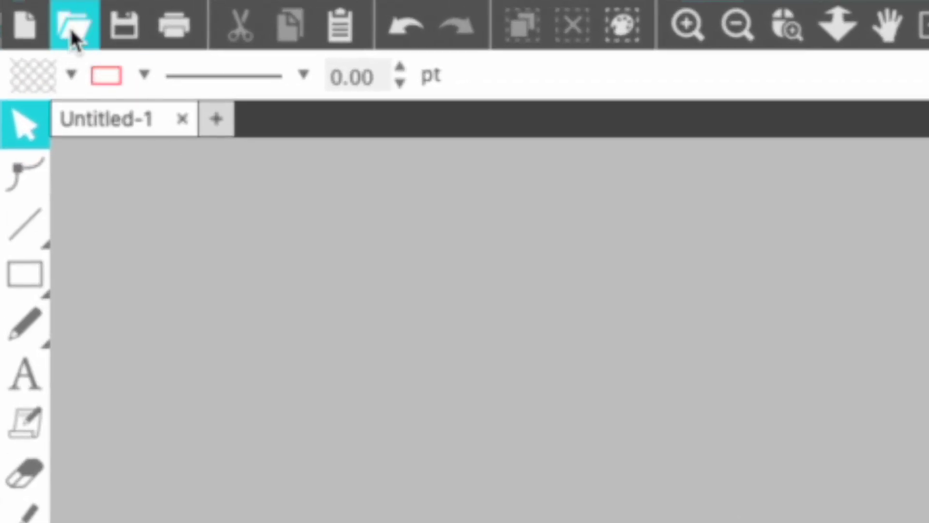
- Open All-Booked-Up.png from the Book-Lover-Stickers folder in Downloads
{"action": "left_click", "coordinate": [73, 30]}
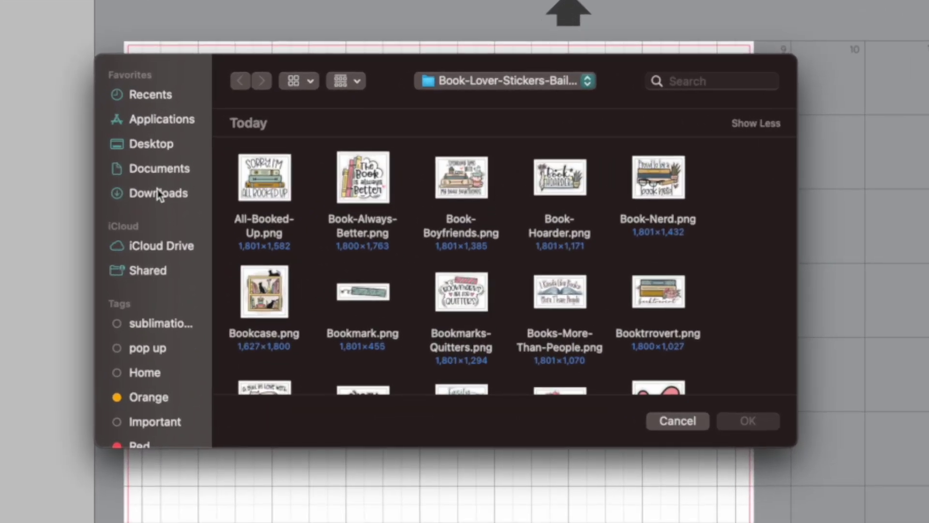
{"action": "left_click", "coordinate": [159, 193]}
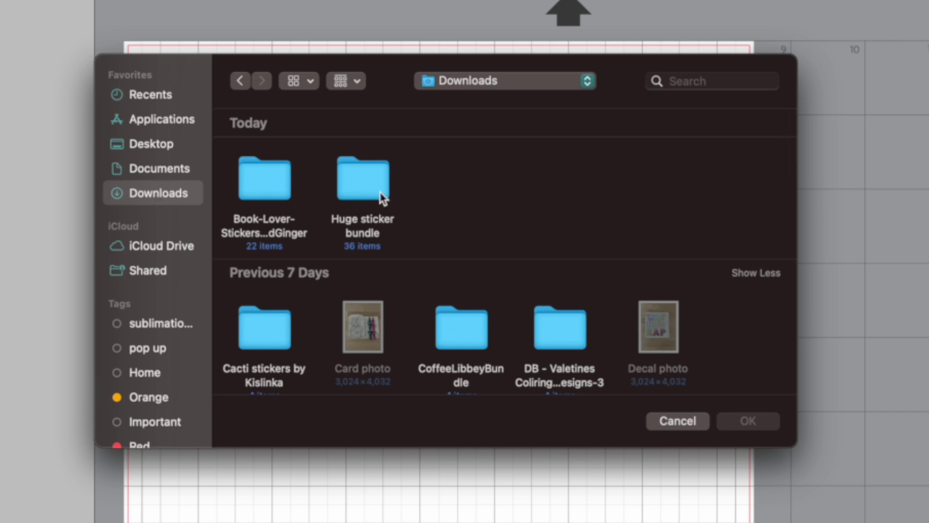
{"action": "double_click", "coordinate": [289, 188]}
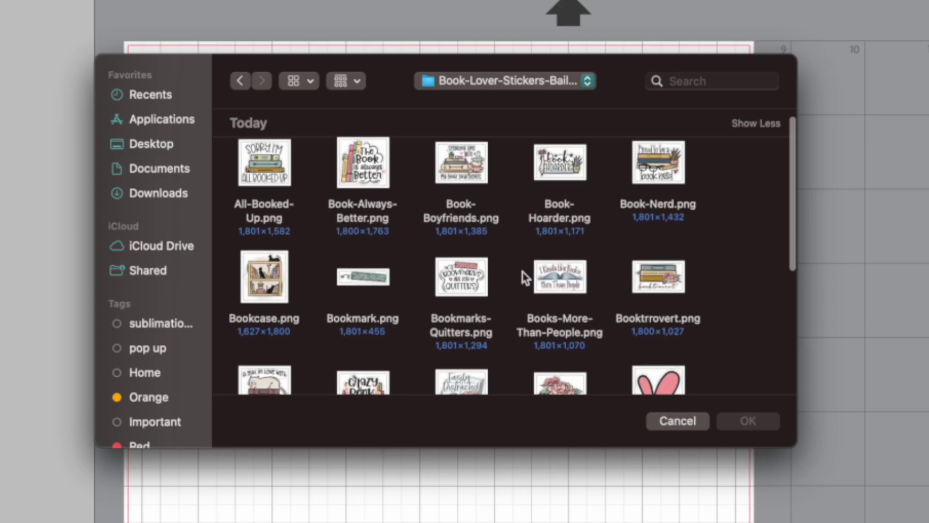
{"action": "scroll", "coordinate": [522, 271], "scroll_direction": "down", "scroll_amount": 3}
{"action": "scroll", "coordinate": [522, 276], "scroll_direction": "down", "scroll_amount": 5}
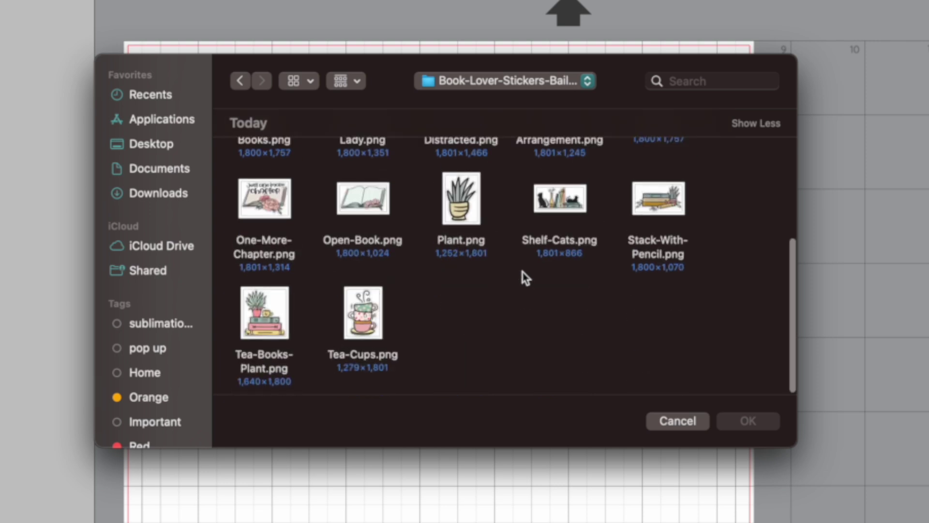
{"action": "scroll", "coordinate": [523, 276], "scroll_direction": "up", "scroll_amount": 3}
{"action": "scroll", "coordinate": [521, 271], "scroll_direction": "up", "scroll_amount": 5}
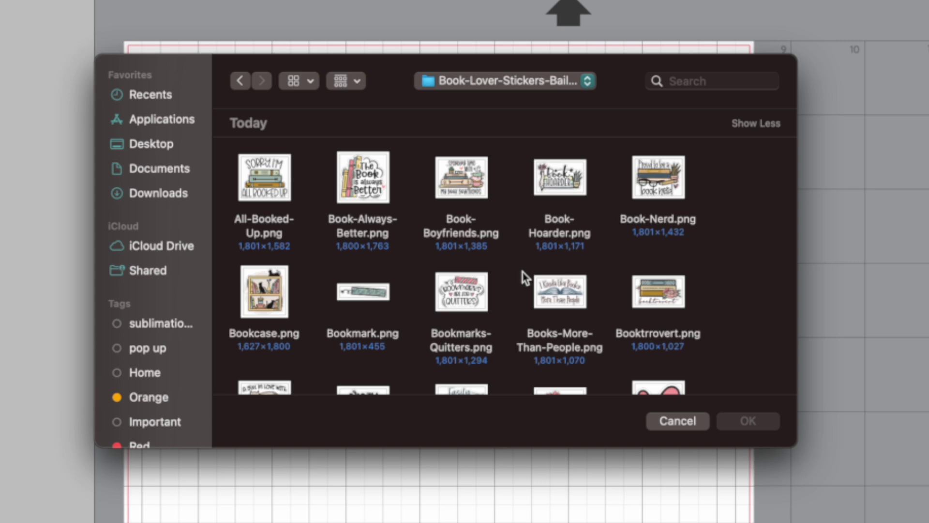
{"action": "left_click", "coordinate": [279, 193]}
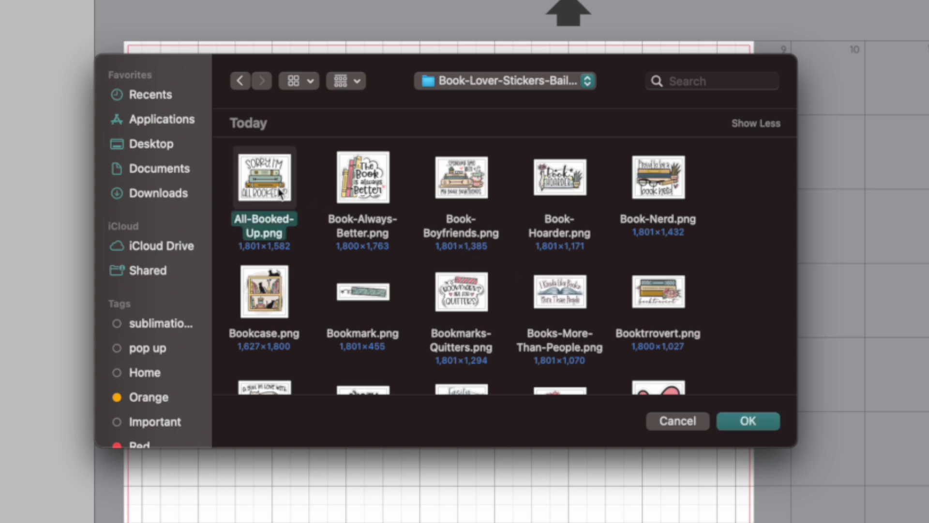
{"action": "left_click", "coordinate": [757, 422]}
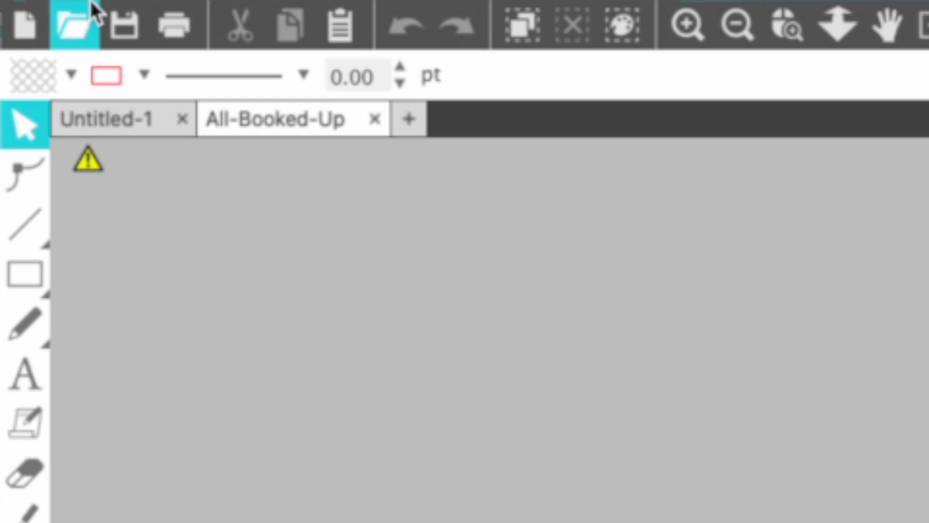
- Merge Book-Always-Better.png from the Book-Lover-Stickers folder into the All-Booked-Up document
{"action": "mouse_move", "coordinate": [102, 5]}
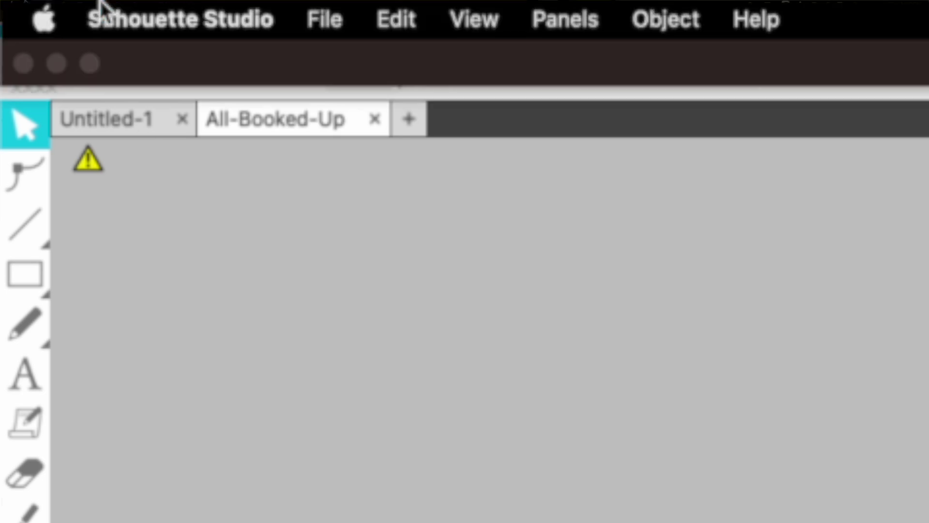
{"action": "left_click", "coordinate": [324, 21]}
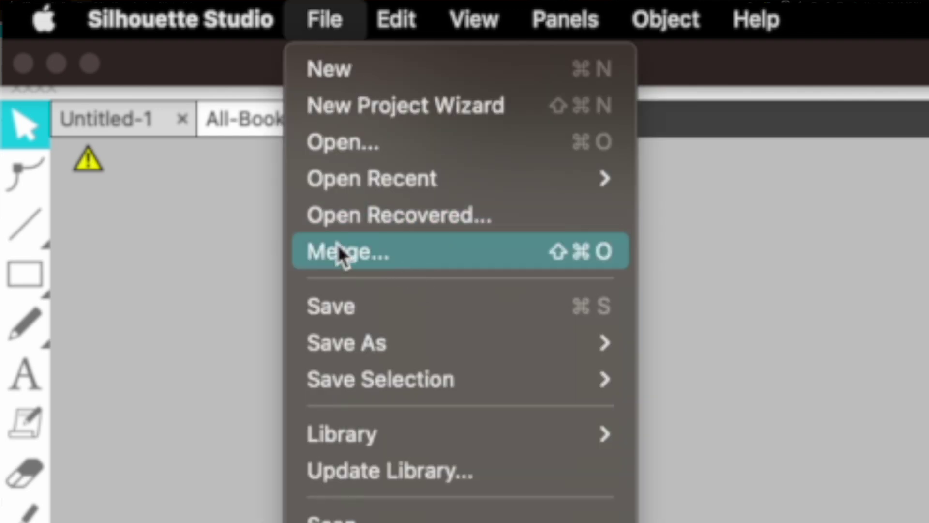
{"action": "left_click", "coordinate": [408, 256]}
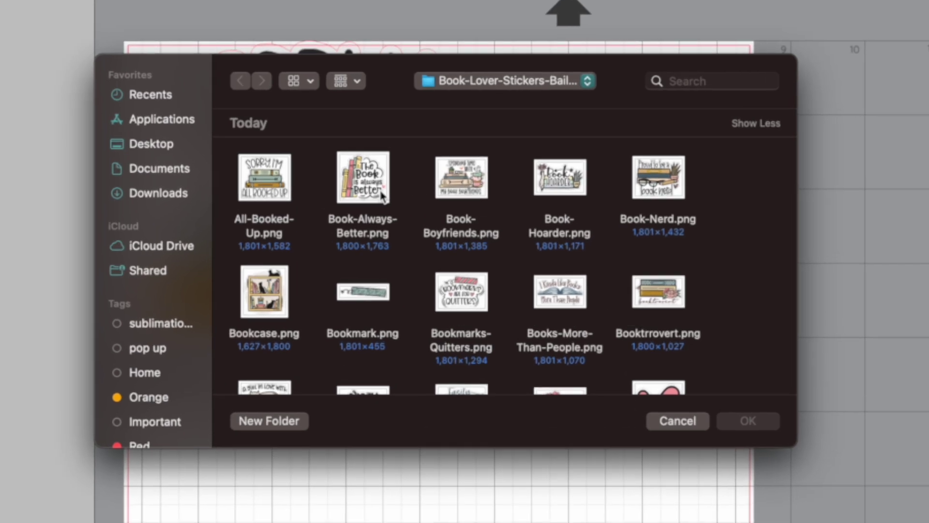
{"action": "left_click", "coordinate": [370, 191]}
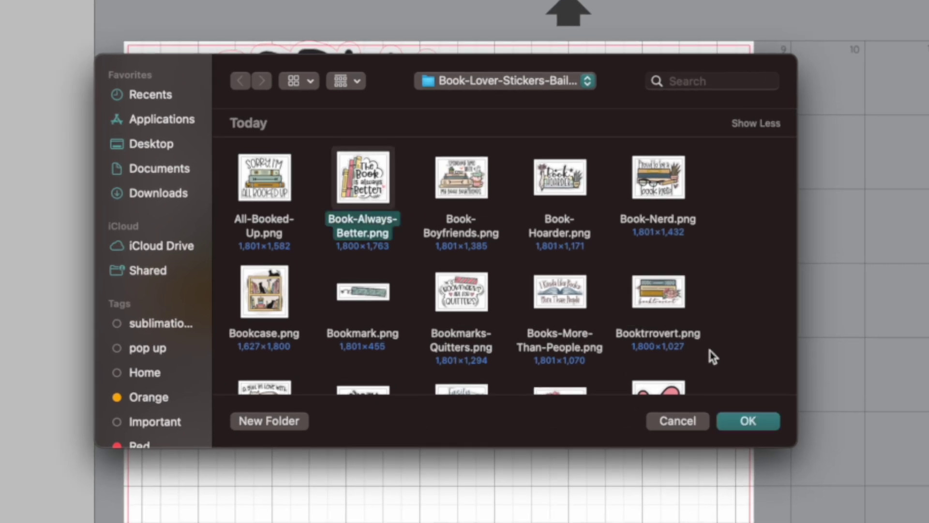
{"action": "left_click", "coordinate": [745, 421]}
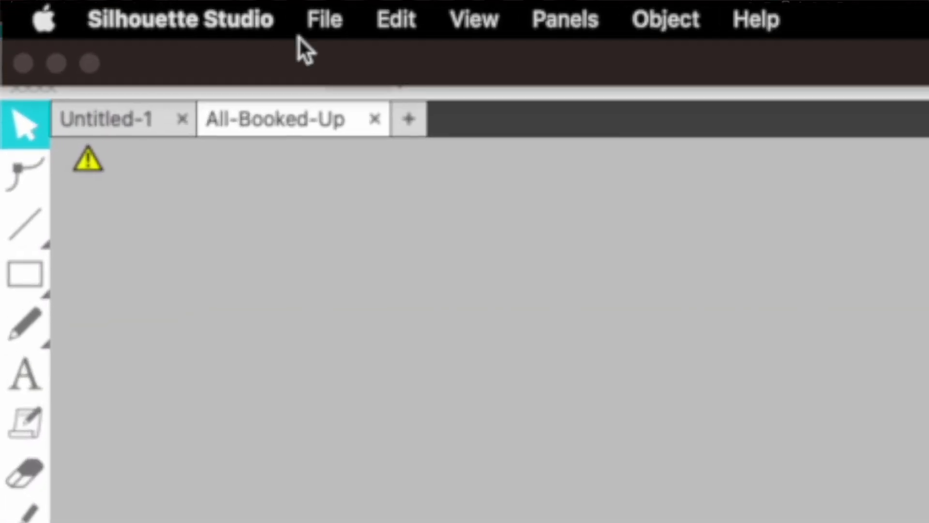
- Merge the Book-Nerd.png sticker into the same document
{"action": "left_click", "coordinate": [322, 21]}
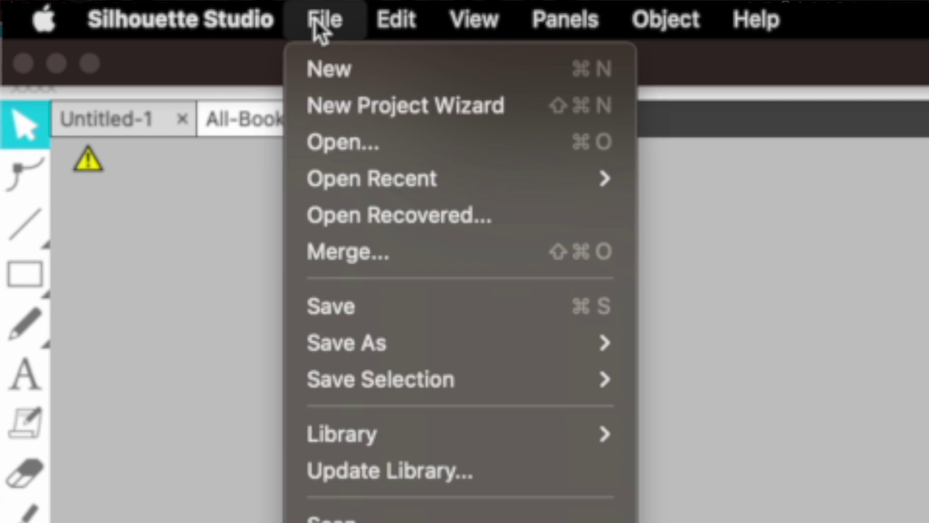
{"action": "left_click", "coordinate": [409, 253]}
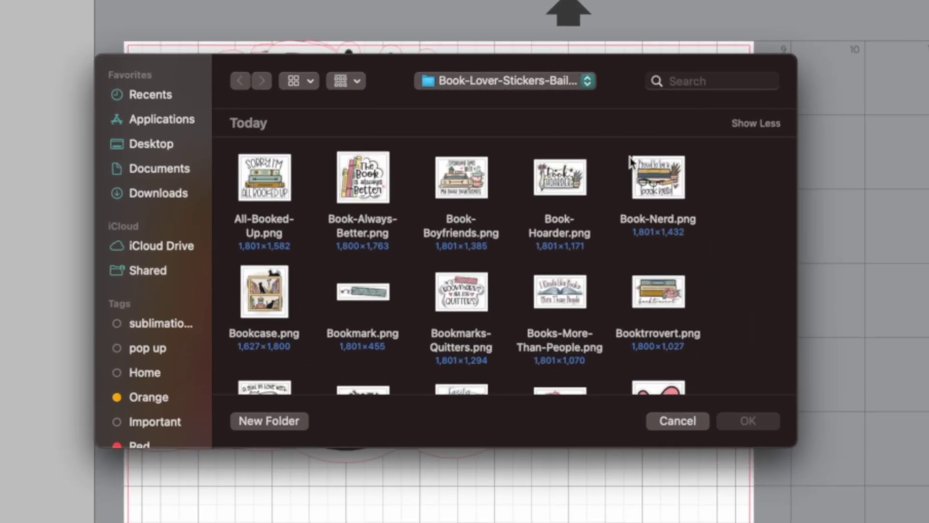
{"action": "left_click", "coordinate": [668, 169]}
{"action": "left_click", "coordinate": [755, 424]}
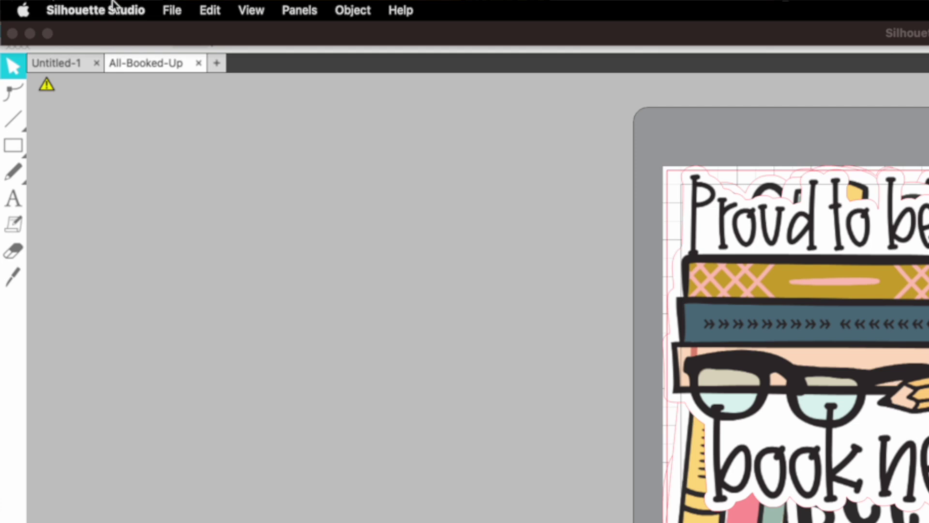
- Merge the Heart.png sticker into the All-Booked-Up document
{"action": "left_click", "coordinate": [173, 12]}
{"action": "left_click", "coordinate": [198, 134]}
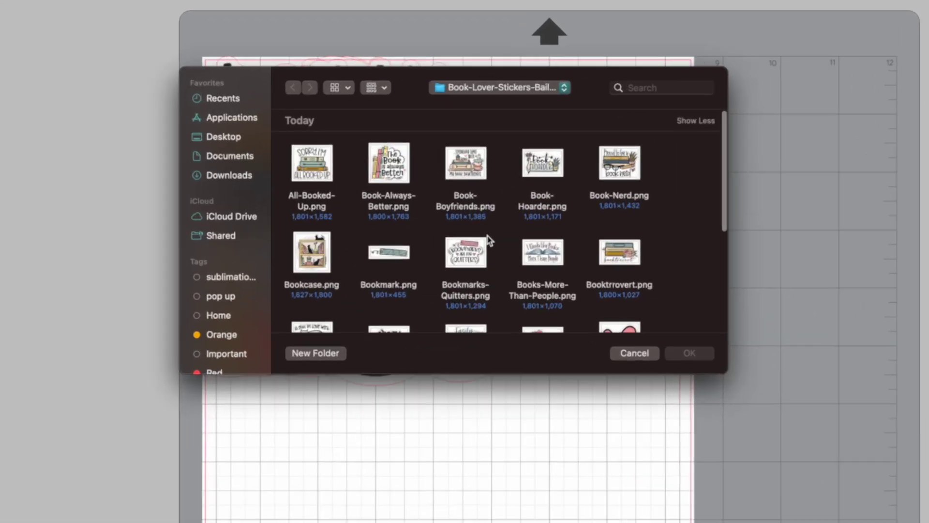
{"action": "scroll", "coordinate": [488, 238], "scroll_direction": "down", "scroll_amount": 3}
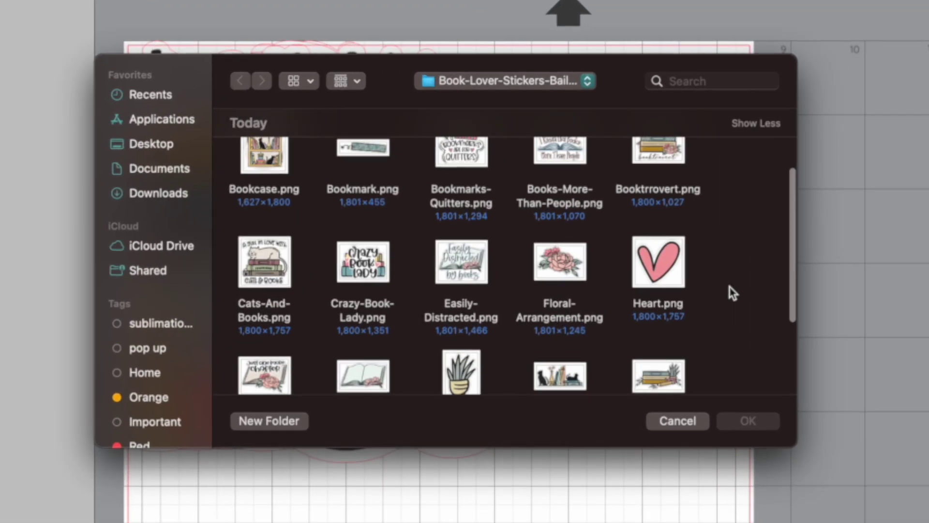
{"action": "left_click", "coordinate": [658, 283]}
{"action": "left_click", "coordinate": [747, 421]}
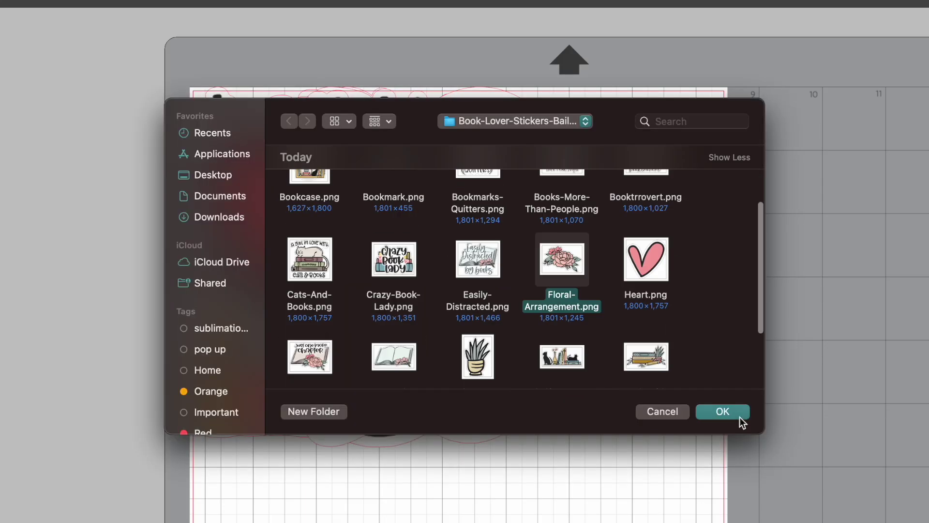
- Merge Floral-Arrangement.png, Plant.png and Stack-With-Pencil.png into the document
{"action": "left_click", "coordinate": [723, 411]}
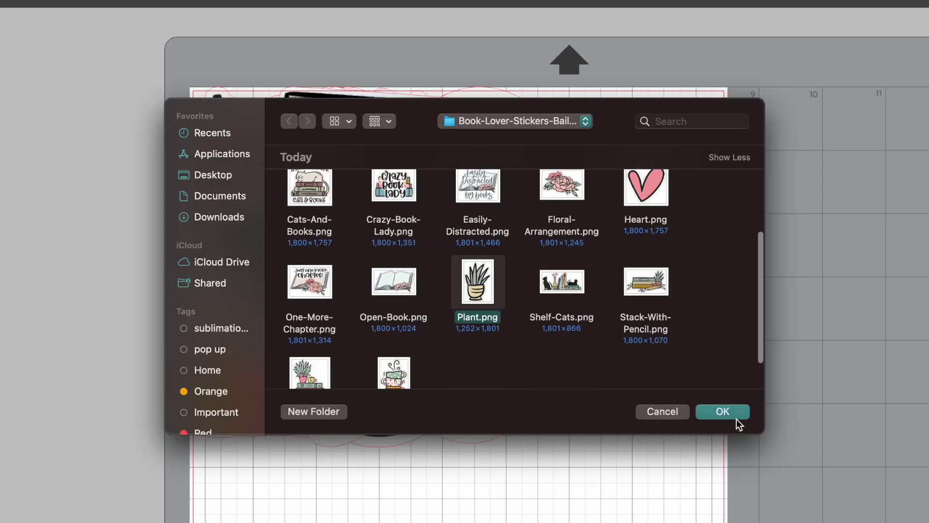
{"action": "left_click", "coordinate": [740, 425]}
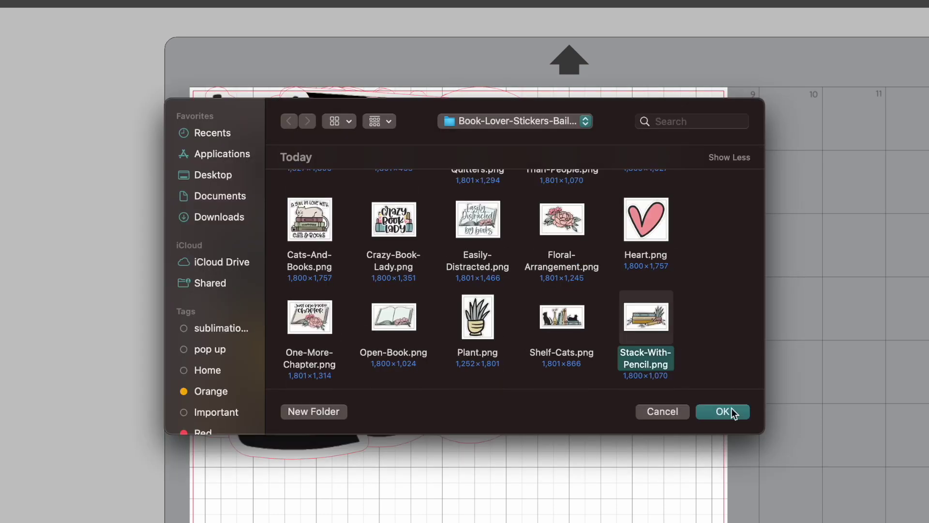
{"action": "left_click", "coordinate": [730, 412]}
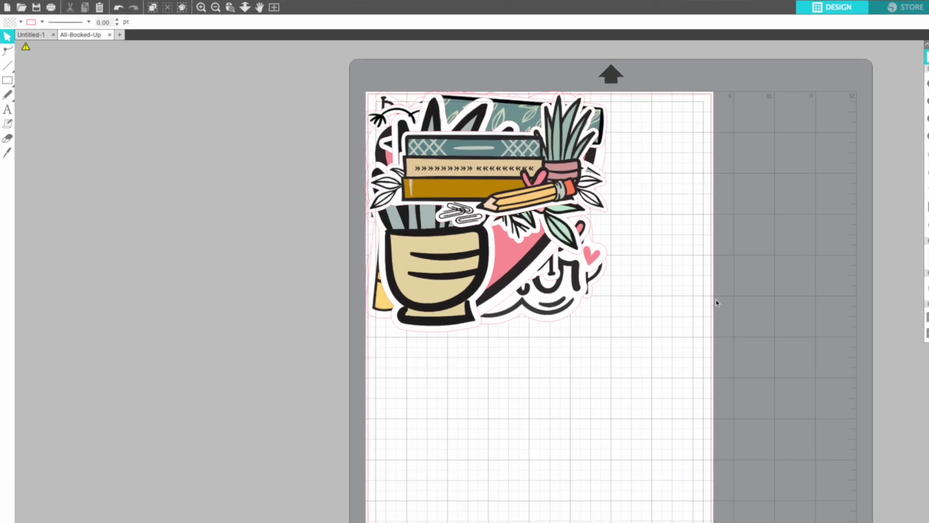
- Merge the Cats-And-Books.png sticker into the document from the Book-Lover-Stickers folder
{"action": "mouse_move", "coordinate": [63, 1]}
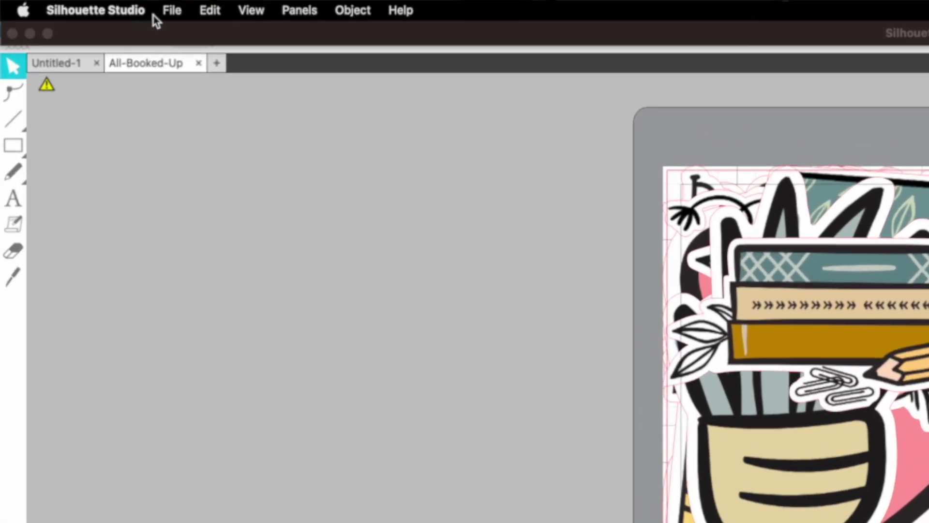
{"action": "left_click", "coordinate": [169, 11]}
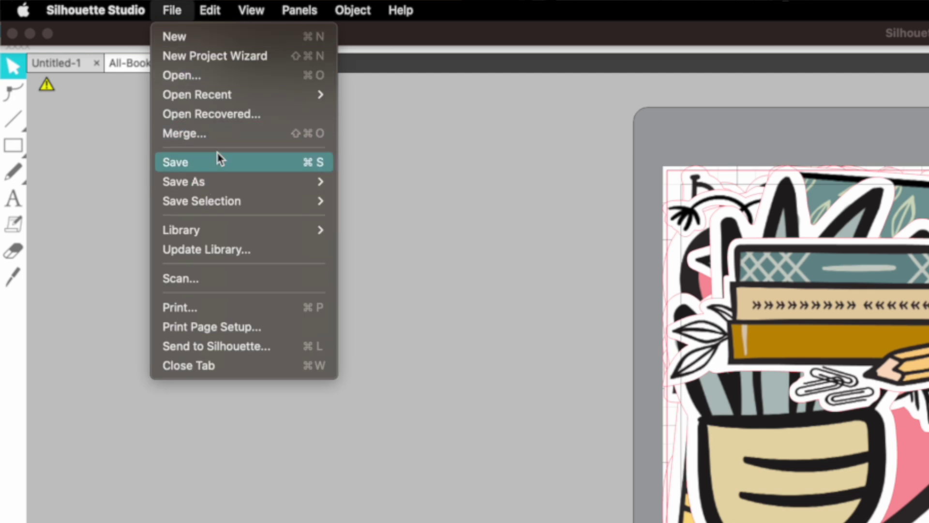
{"action": "left_click", "coordinate": [227, 133]}
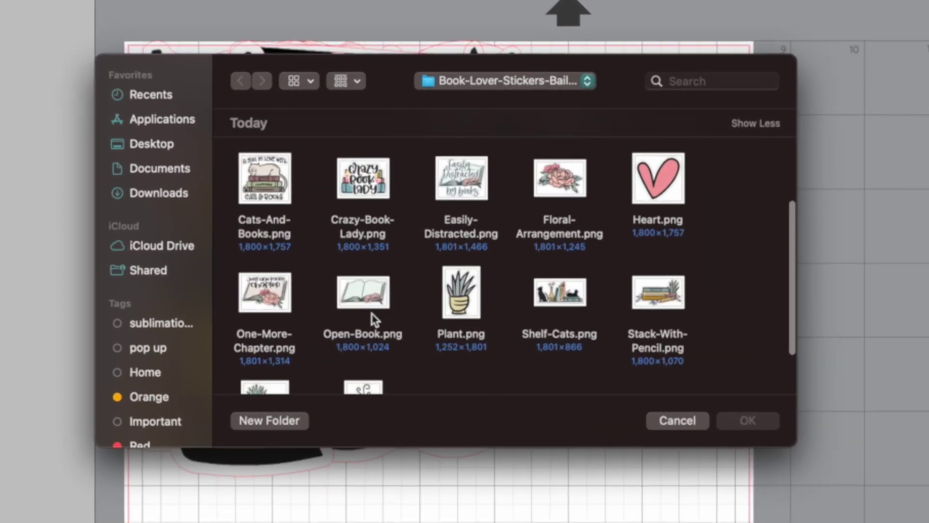
{"action": "scroll", "coordinate": [372, 313], "scroll_direction": "down", "scroll_amount": 1}
{"action": "left_click", "coordinate": [365, 180]}
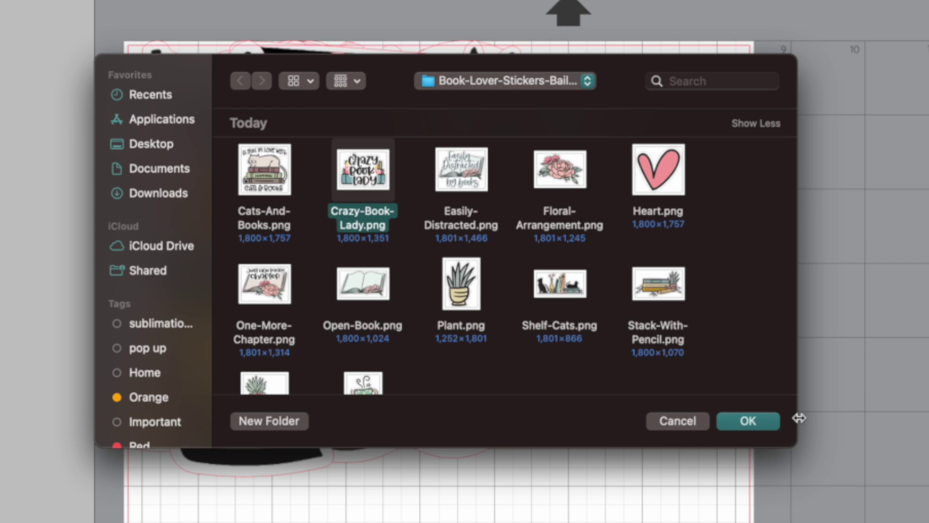
{"action": "left_click", "coordinate": [275, 179]}
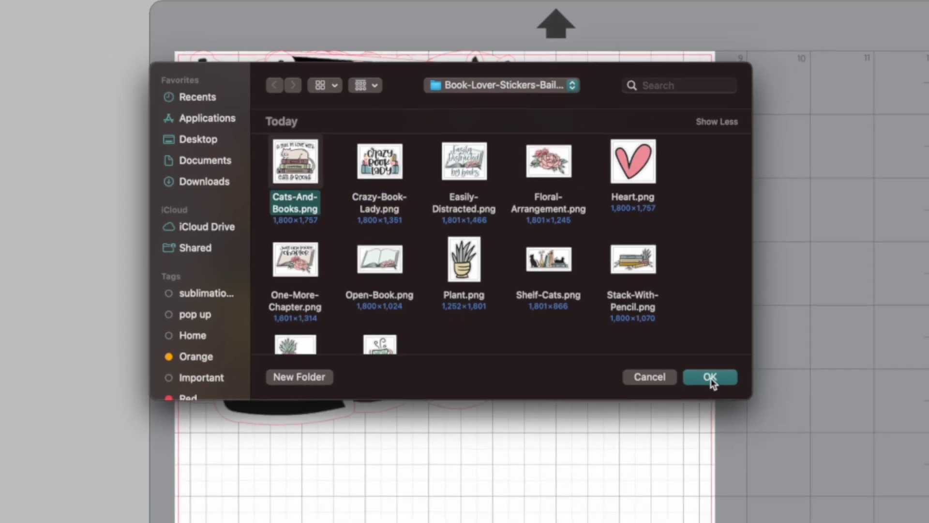
{"action": "left_click", "coordinate": [742, 419]}
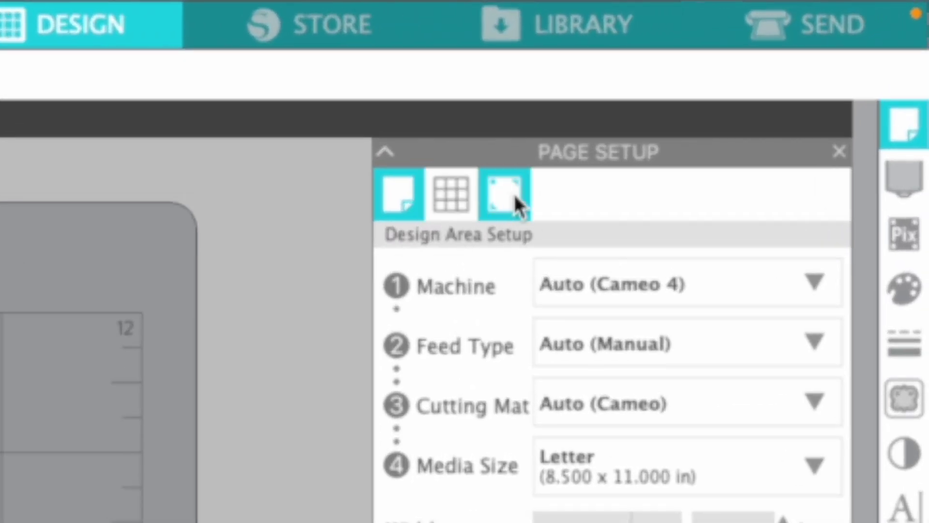
- Turn on registration marks for the document in the page setup
{"action": "left_click", "coordinate": [516, 202]}
{"action": "left_click", "coordinate": [906, 130]}
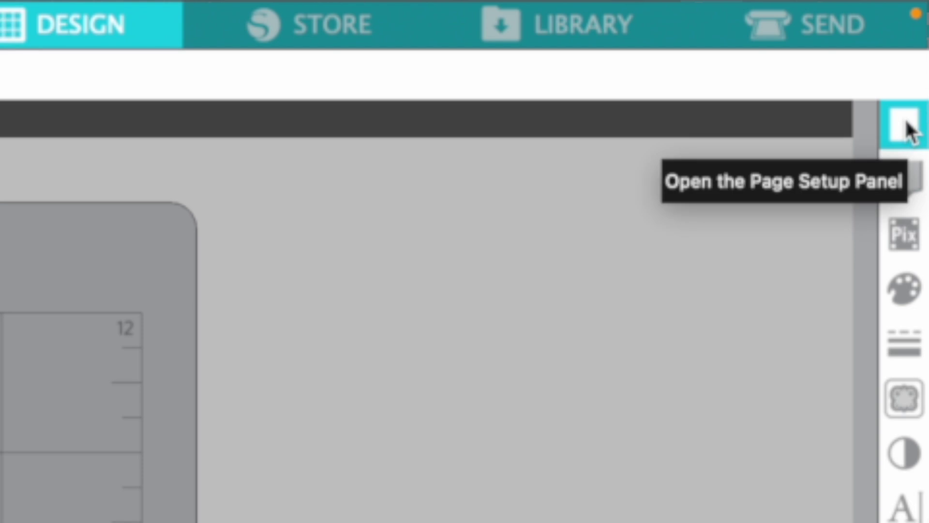
{"action": "left_click", "coordinate": [907, 130]}
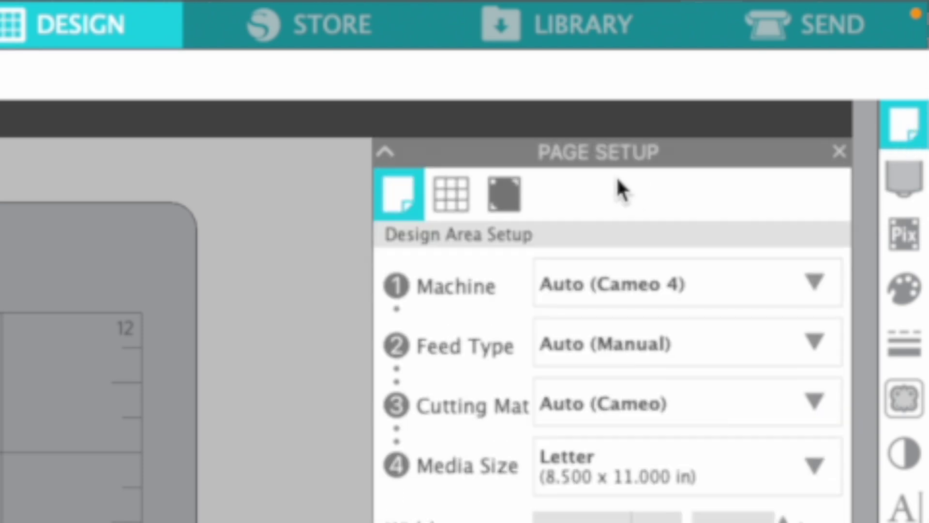
{"action": "left_click", "coordinate": [517, 203]}
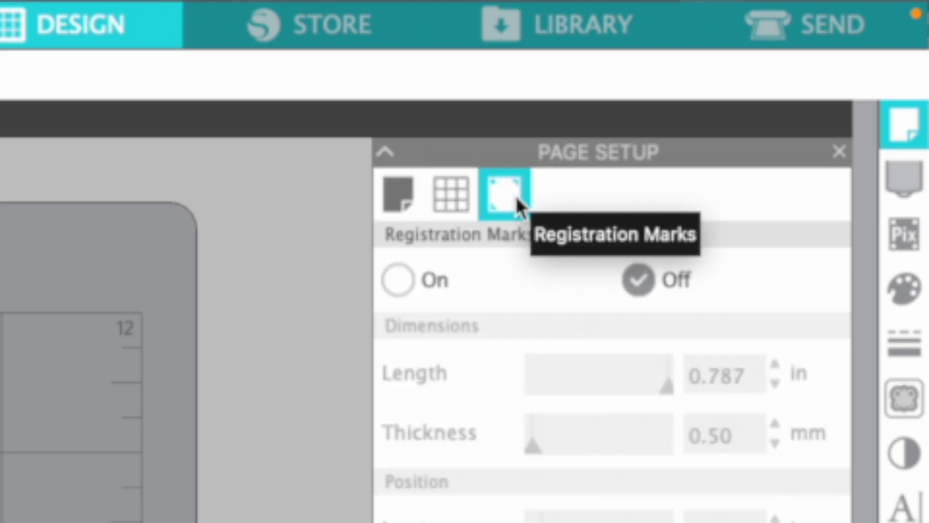
{"action": "left_click", "coordinate": [399, 281]}
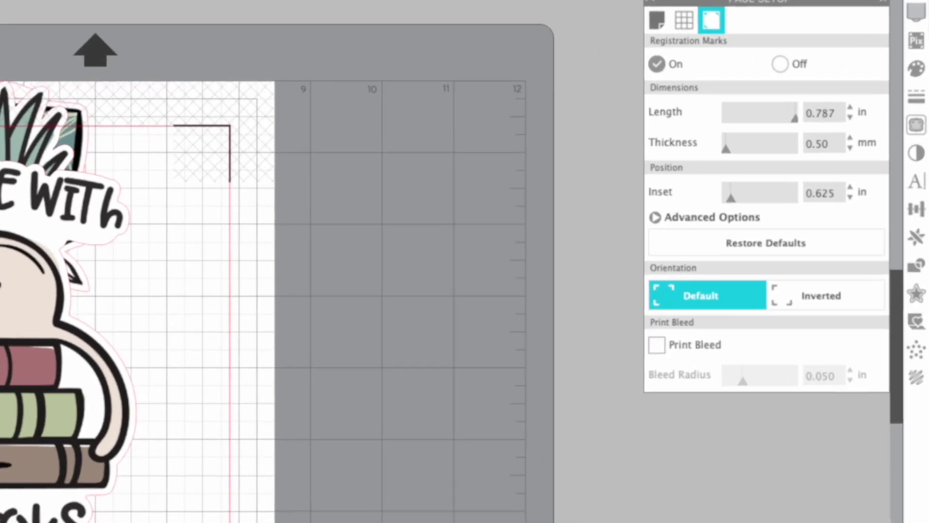
- Review the available media sizes in the page setup, keeping Letter (8.500 x 11.000 in)
{"action": "left_click", "coordinate": [657, 20]}
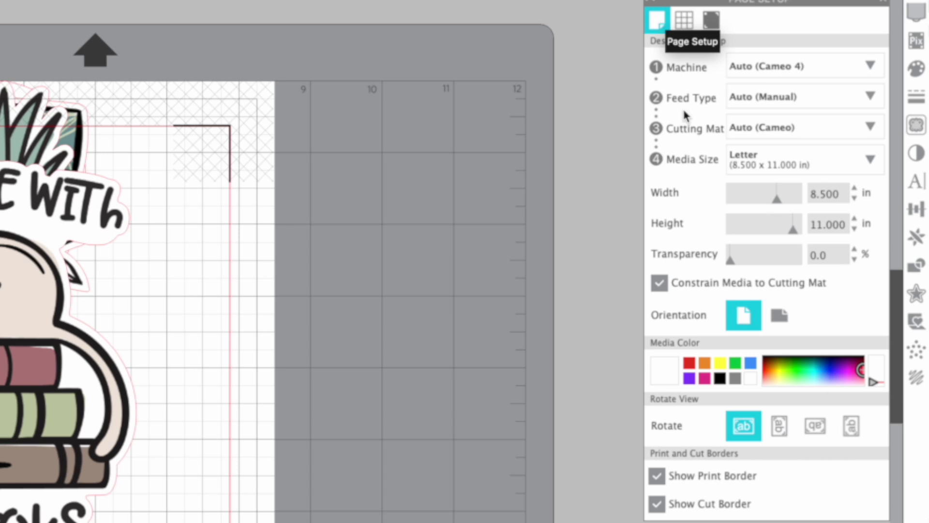
{"action": "left_click", "coordinate": [842, 159]}
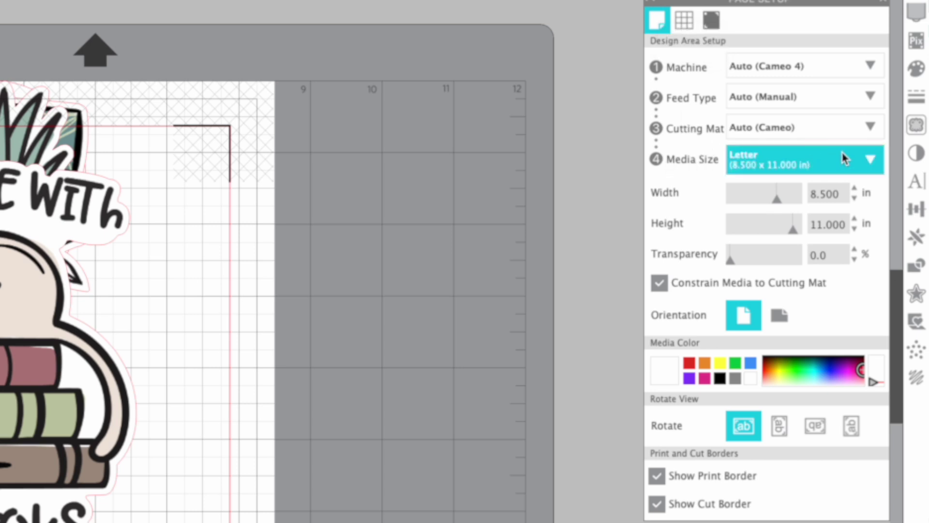
{"action": "left_click", "coordinate": [879, 159]}
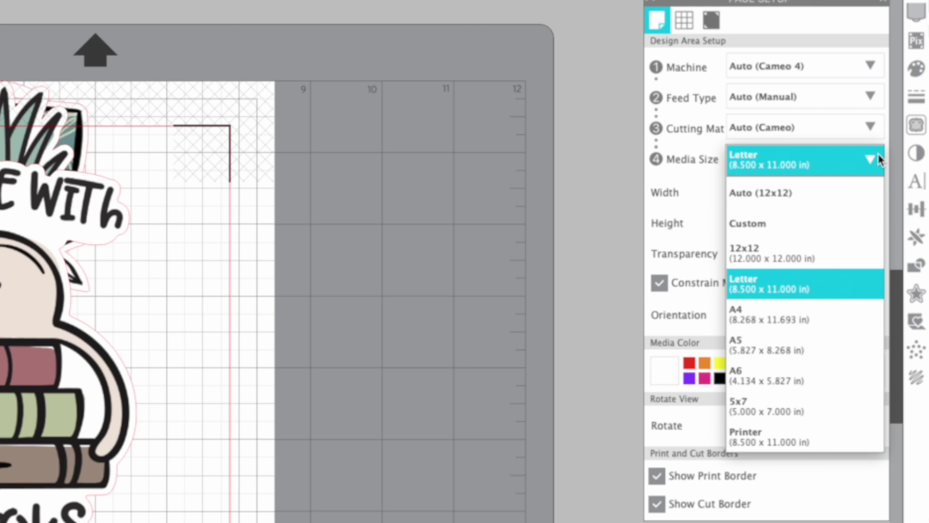
{"action": "left_click", "coordinate": [879, 159]}
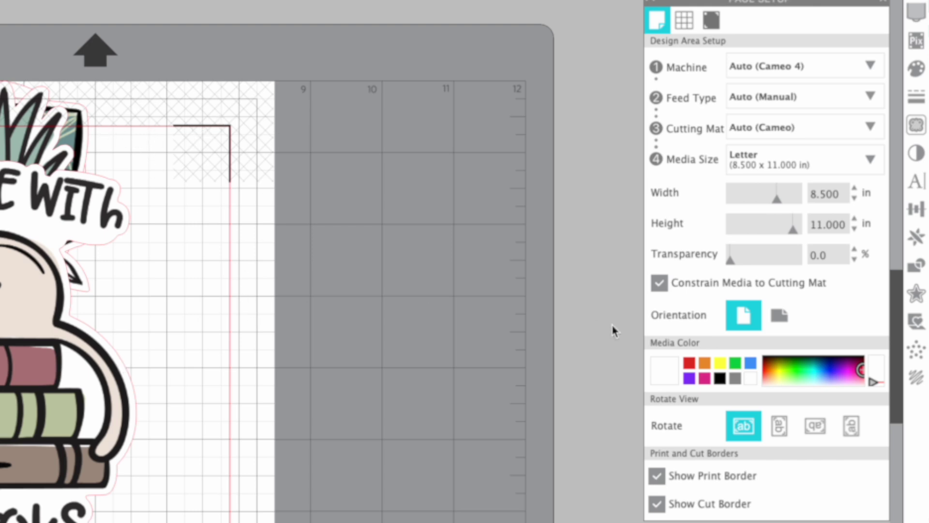
- Hide the cut border in the page setup and show it again
{"action": "left_click", "coordinate": [657, 504]}
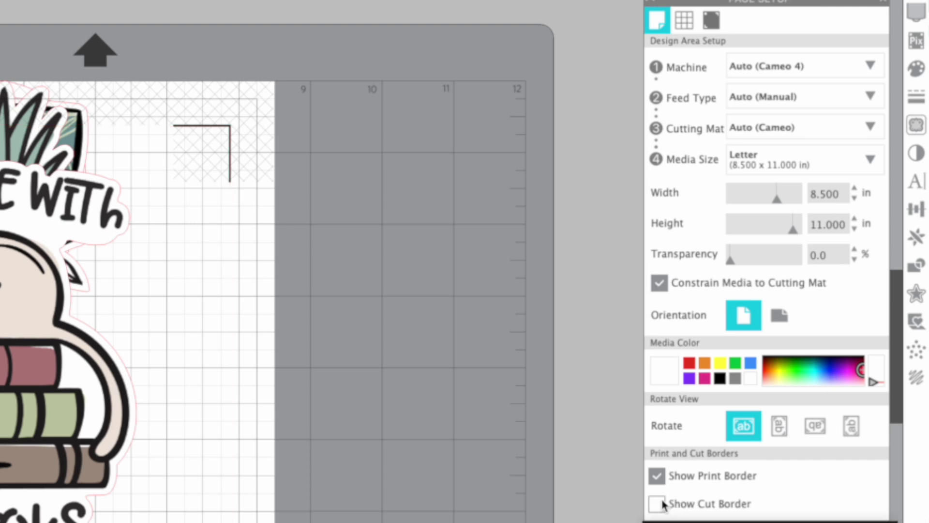
{"action": "left_click", "coordinate": [663, 504]}
{"action": "left_click", "coordinate": [663, 504]}
{"action": "left_click", "coordinate": [662, 504]}
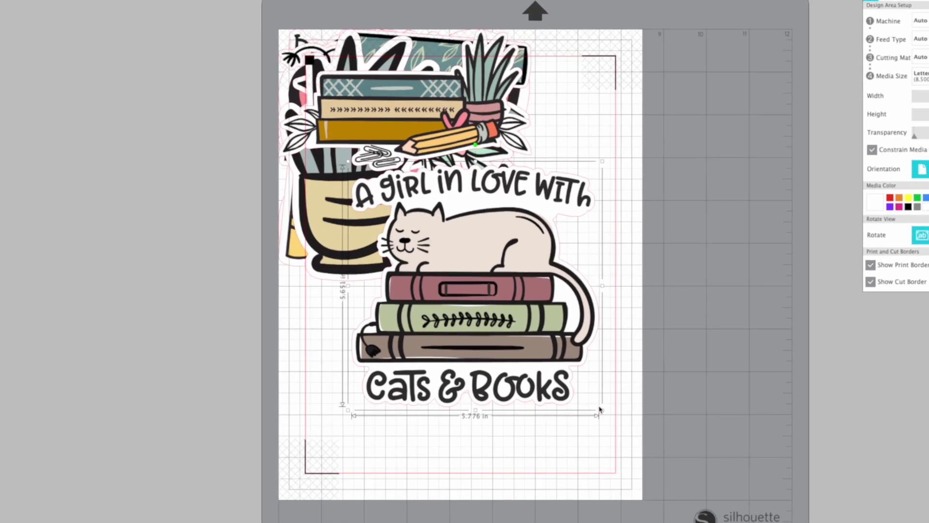
- Shrink the cats-and-books sticker and the potted plant, to about 1.16 in wide, and place them side by side near the page's lower edge
{"action": "left_click_drag", "start_coordinate": [600, 410], "coordinate": [476, 285]}
{"action": "left_click_drag", "start_coordinate": [418, 216], "coordinate": [389, 395]}
{"action": "left_click_drag", "start_coordinate": [382, 205], "coordinate": [563, 338]}
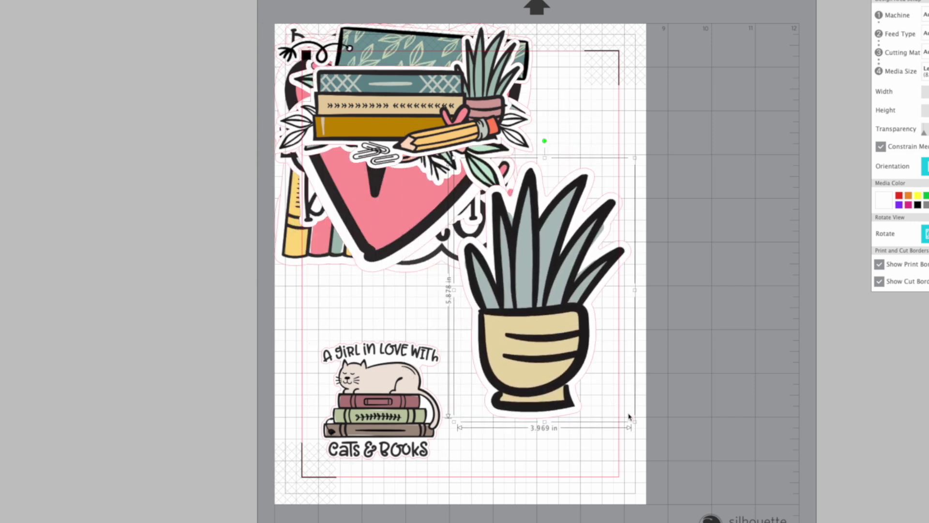
{"action": "left_click_drag", "start_coordinate": [634, 422], "coordinate": [512, 241]}
{"action": "left_click_drag", "start_coordinate": [479, 203], "coordinate": [486, 404]}
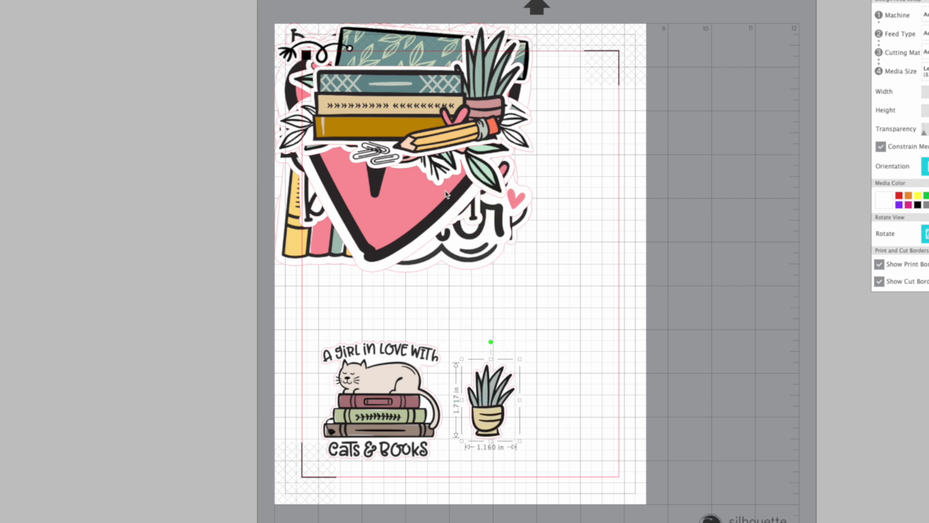
- Shrink the book stack with pencil sticker to about 3.1 in wide and place it above the potted plant
{"action": "left_click_drag", "start_coordinate": [450, 114], "coordinate": [495, 233]}
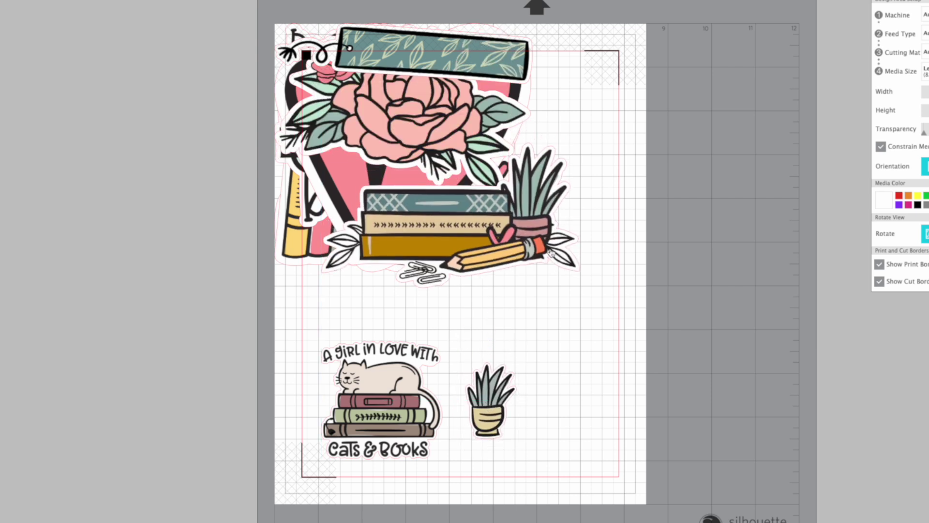
{"action": "left_click_drag", "start_coordinate": [583, 293], "coordinate": [471, 212]}
{"action": "left_click_drag", "start_coordinate": [408, 191], "coordinate": [567, 316]}
- Scale down the leaf-patterned bookmark sticker and place it above the cats-and-books sticker
{"action": "left_click_drag", "start_coordinate": [395, 57], "coordinate": [414, 214]}
{"action": "left_click_drag", "start_coordinate": [559, 180], "coordinate": [446, 202]}
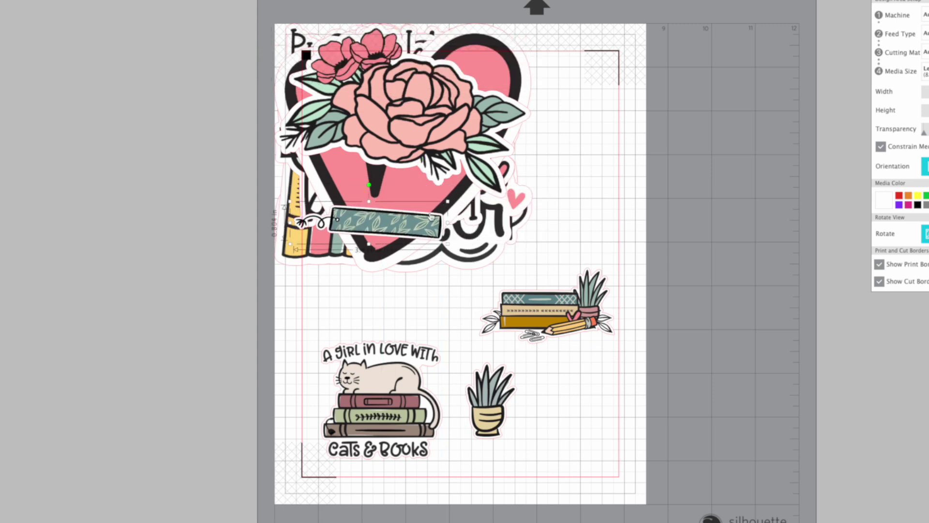
{"action": "left_click_drag", "start_coordinate": [415, 232], "coordinate": [446, 316]}
- Shrink the floral arrangement to about 3.07 in wide and place it to the right of the potted plant
{"action": "left_click", "coordinate": [434, 158]}
{"action": "left_click_drag", "start_coordinate": [495, 166], "coordinate": [554, 236]}
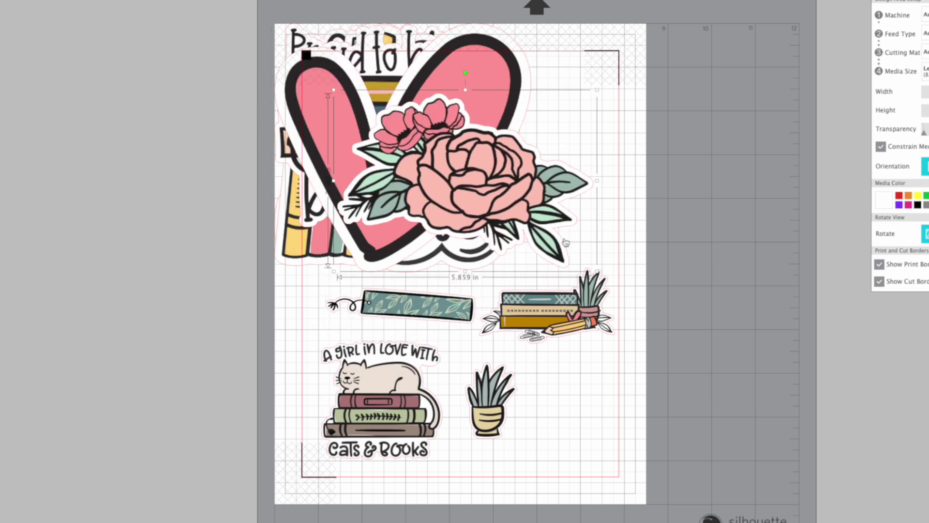
{"action": "left_click_drag", "start_coordinate": [598, 269], "coordinate": [482, 186]}
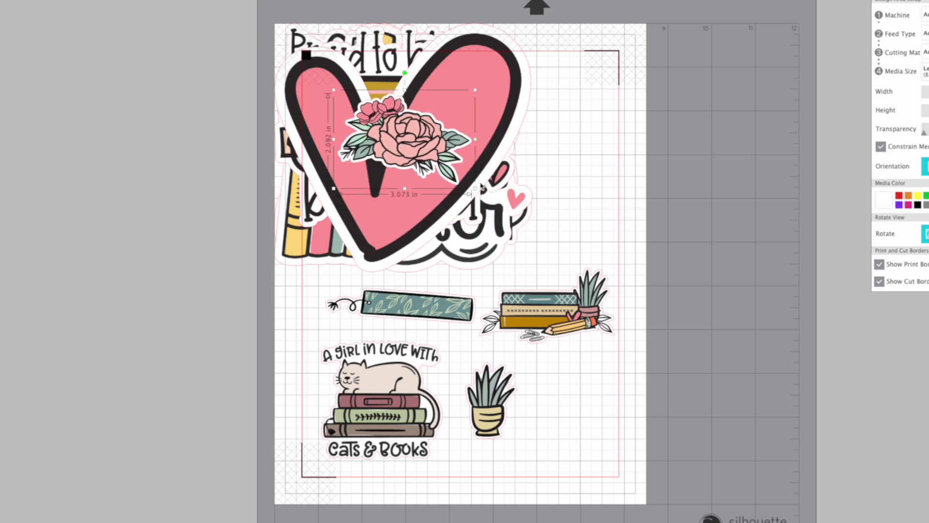
{"action": "left_click_drag", "start_coordinate": [424, 141], "coordinate": [578, 408]}
- Move the remaining overlapping stickers inside the cut border together and scale them all down
{"action": "left_click", "coordinate": [409, 145]}
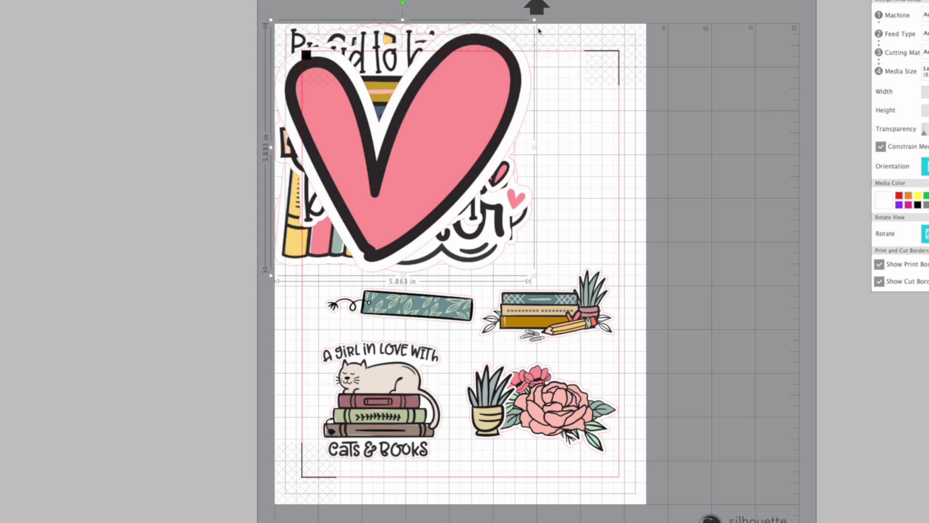
{"action": "left_click_drag", "start_coordinate": [534, 21], "coordinate": [536, 20]}
{"action": "left_click_drag", "start_coordinate": [439, 138], "coordinate": [493, 177]}
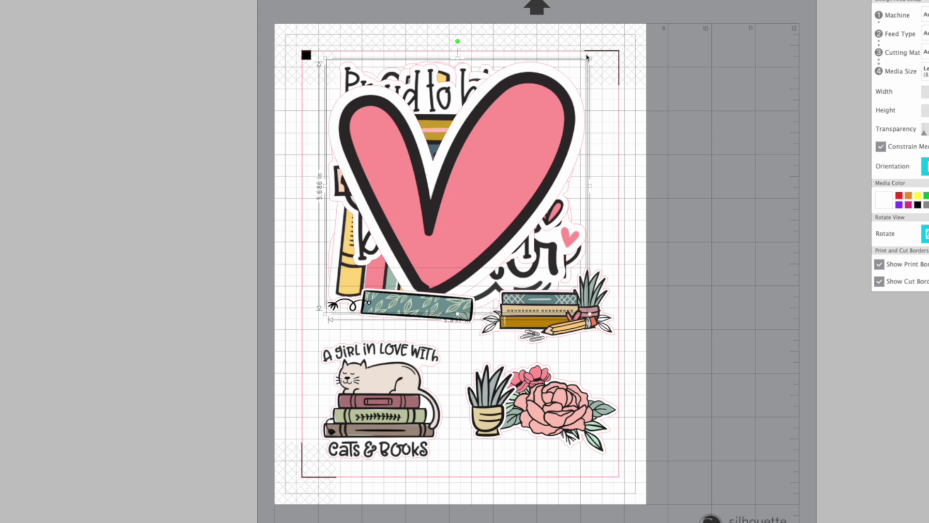
{"action": "left_click_drag", "start_coordinate": [589, 59], "coordinate": [549, 93]}
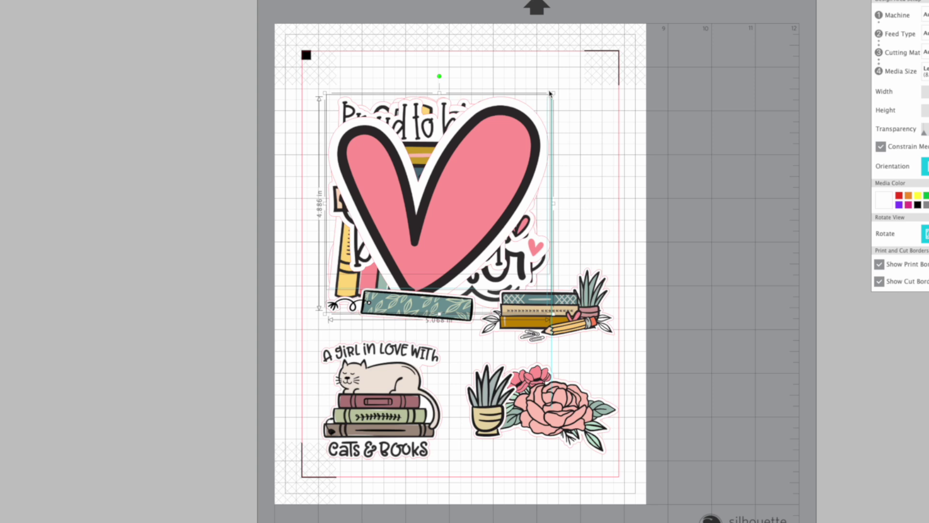
{"action": "left_click_drag", "start_coordinate": [550, 93], "coordinate": [548, 93]}
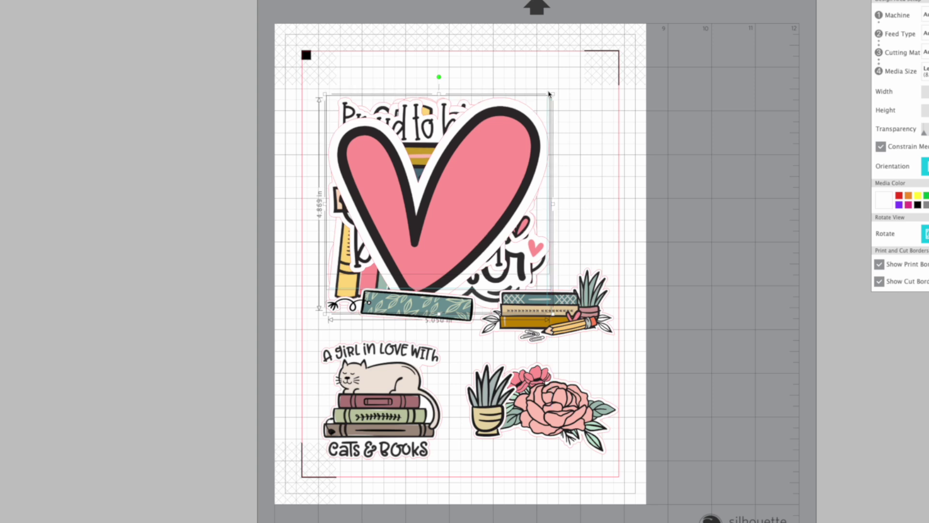
{"action": "left_click_drag", "start_coordinate": [548, 93], "coordinate": [466, 183]}
- Spread the heart, Proud to be a Book Nerd, The Book is Always Better and Sorry, I'm All Booked Up stickers over the page's upper half
{"action": "left_click_drag", "start_coordinate": [421, 224], "coordinate": [545, 104]}
{"action": "left_click", "coordinate": [463, 127]}
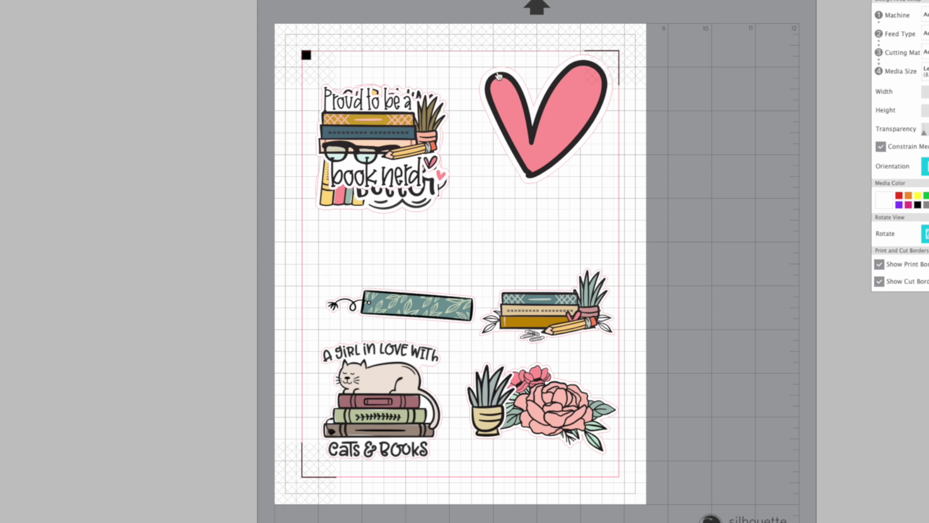
{"action": "left_click_drag", "start_coordinate": [379, 158], "coordinate": [520, 257]}
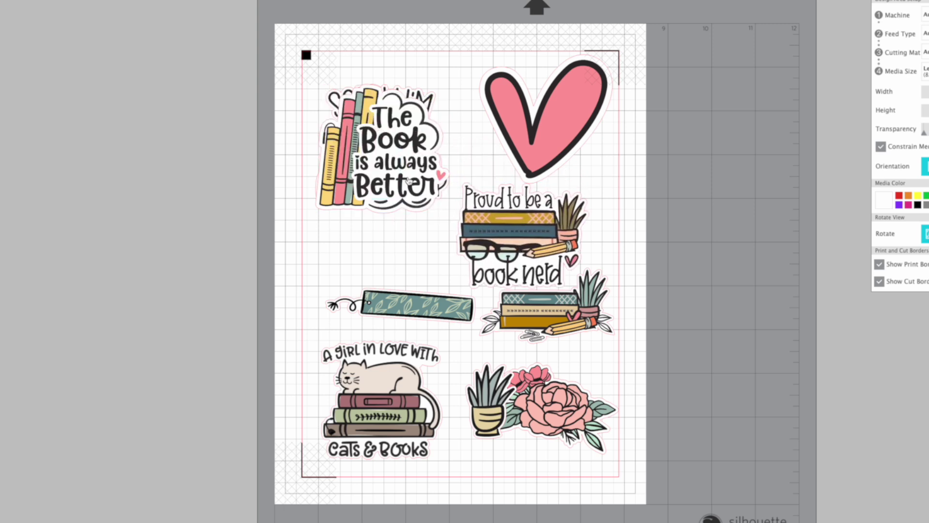
{"action": "left_click_drag", "start_coordinate": [384, 162], "coordinate": [397, 233]}
{"action": "left_click_drag", "start_coordinate": [382, 127], "coordinate": [370, 98]}
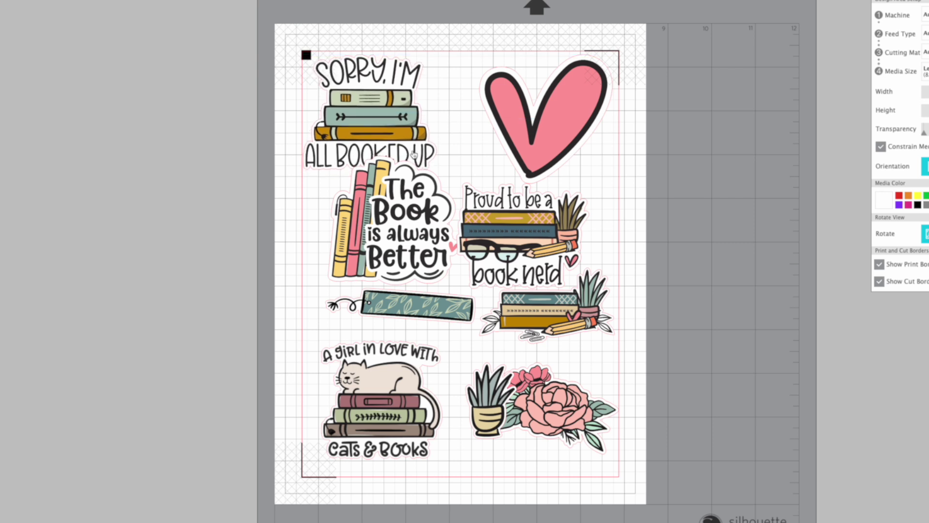
- Shrink The Book is Always Better sticker to clear its neighbours and nudge the bookmark away from the book stack
{"action": "left_click", "coordinate": [395, 198]}
{"action": "left_click_drag", "start_coordinate": [463, 156], "coordinate": [404, 222]}
{"action": "left_click_drag", "start_coordinate": [407, 311], "coordinate": [402, 312]}
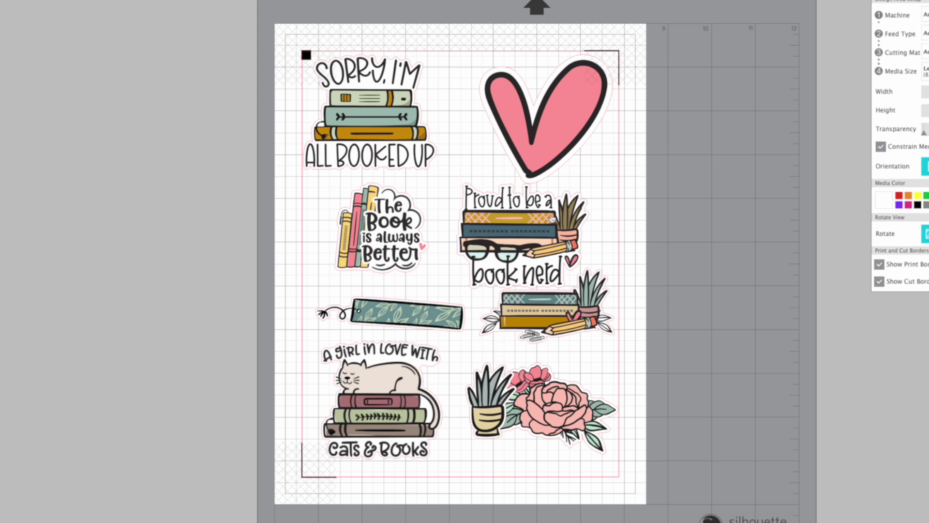
- Move the potted plant closer to the cats-and-books sticker and rotate the floral arrangement clockwise, repositioning it clear of the neighbouring stickers
{"action": "left_click_drag", "start_coordinate": [493, 411], "coordinate": [477, 435]}
{"action": "left_click", "coordinate": [513, 454]}
{"action": "left_click", "coordinate": [553, 398]}
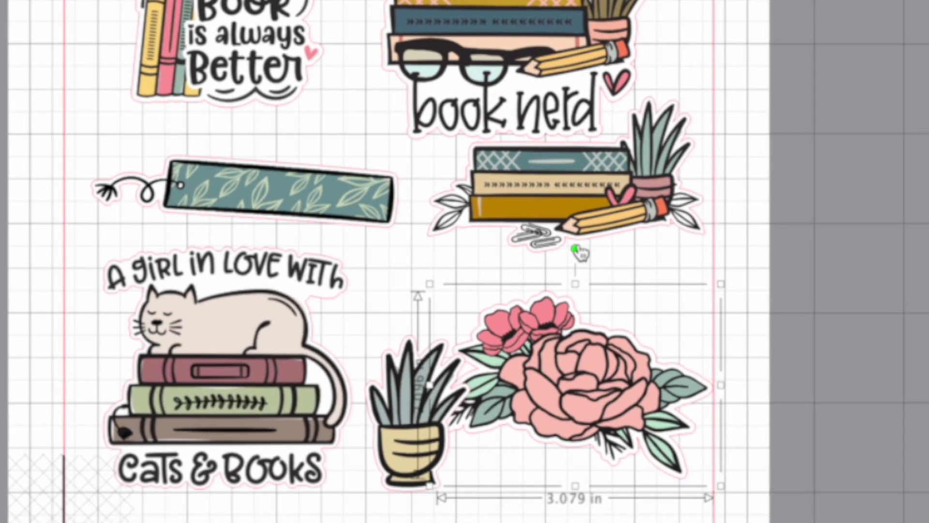
{"action": "left_click_drag", "start_coordinate": [576, 250], "coordinate": [680, 256]}
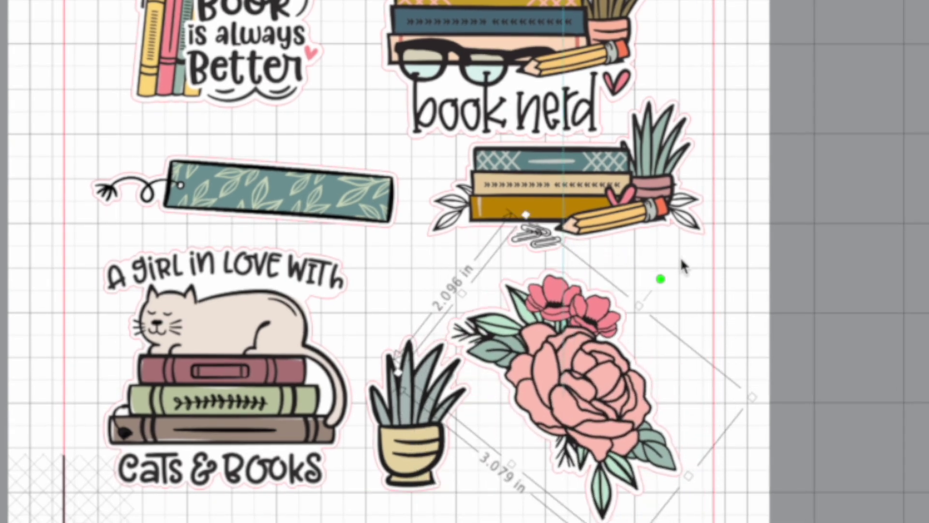
{"action": "left_click_drag", "start_coordinate": [557, 344], "coordinate": [576, 333]}
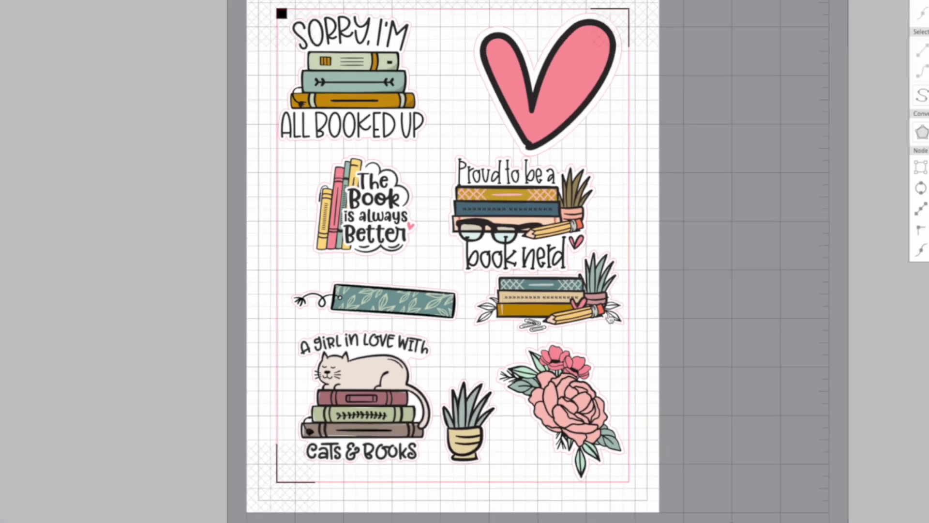
{"action": "left_click", "coordinate": [609, 317]}
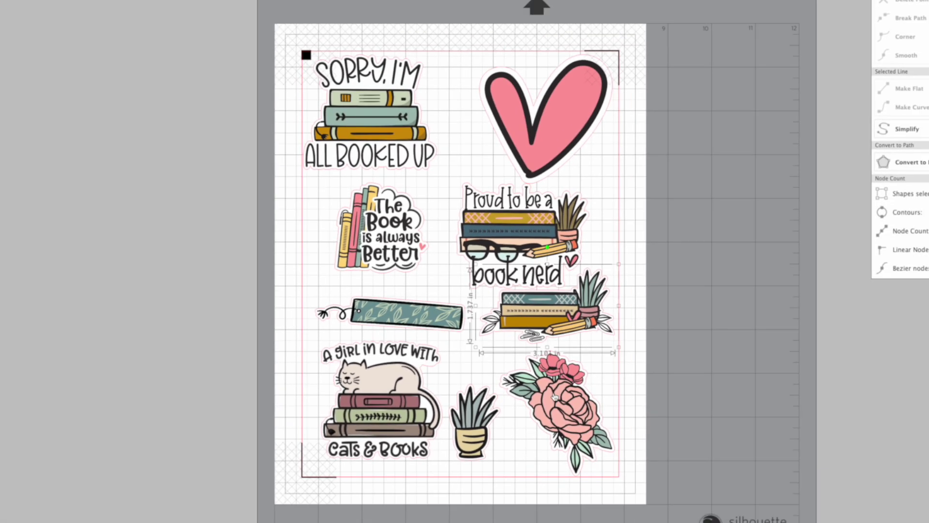
{"action": "left_click_drag", "start_coordinate": [561, 419], "coordinate": [560, 414]}
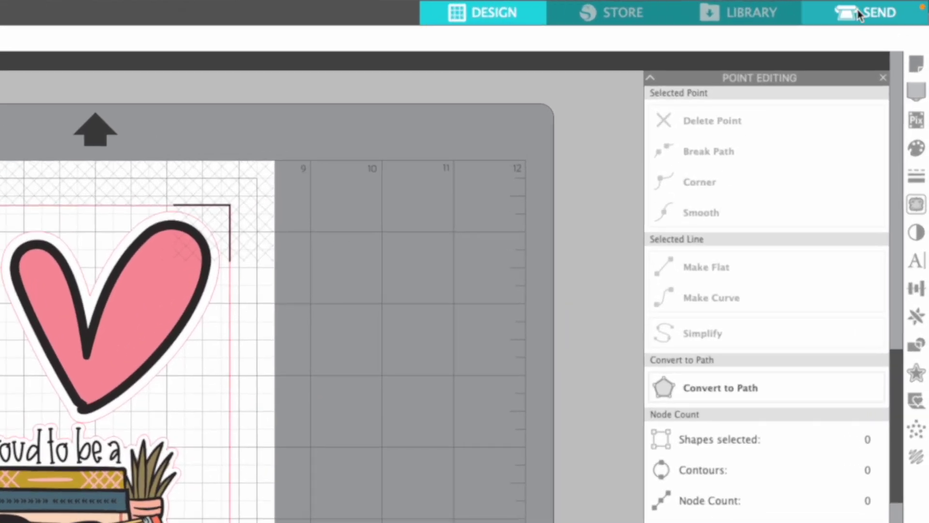
- Open the send settings and set the Carriage 1 material to Sticker Paper, White
{"action": "left_click", "coordinate": [881, 9]}
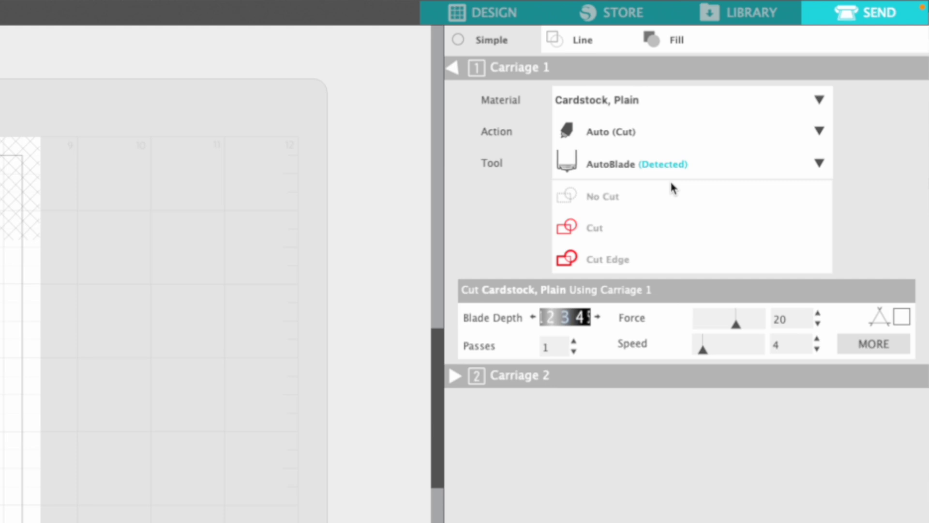
{"action": "left_click", "coordinate": [755, 112]}
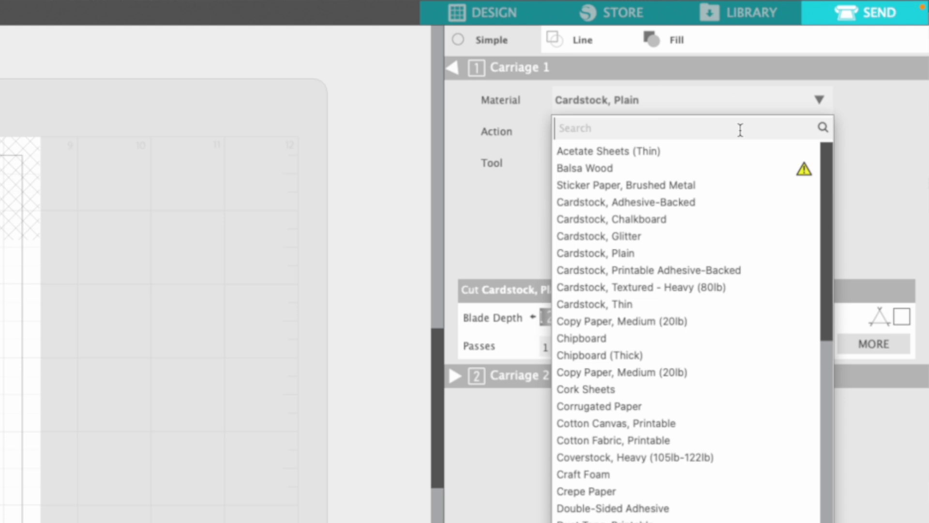
{"action": "type", "text": "sticker"}
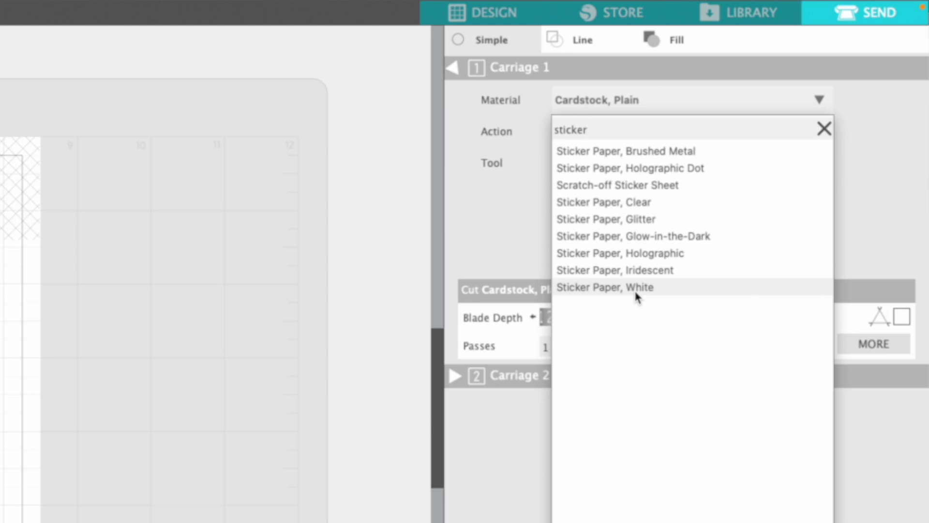
{"action": "left_click", "coordinate": [638, 289]}
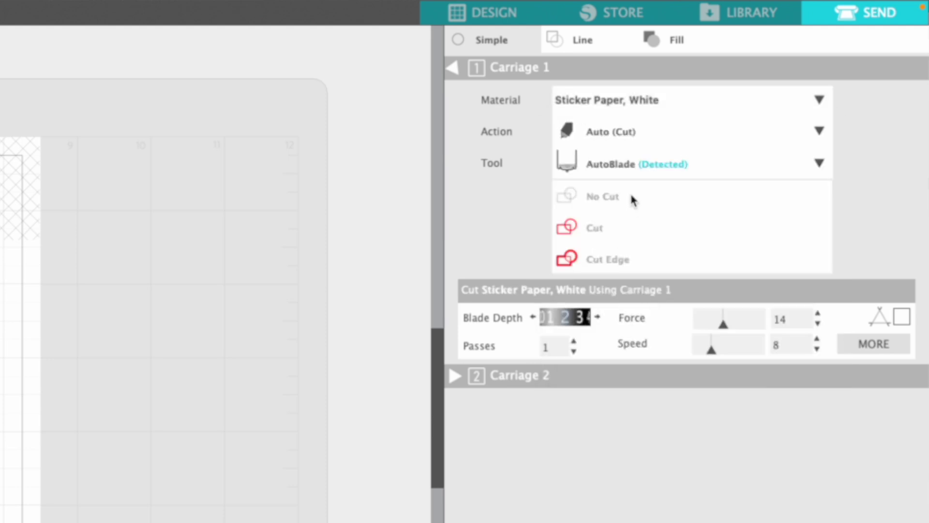